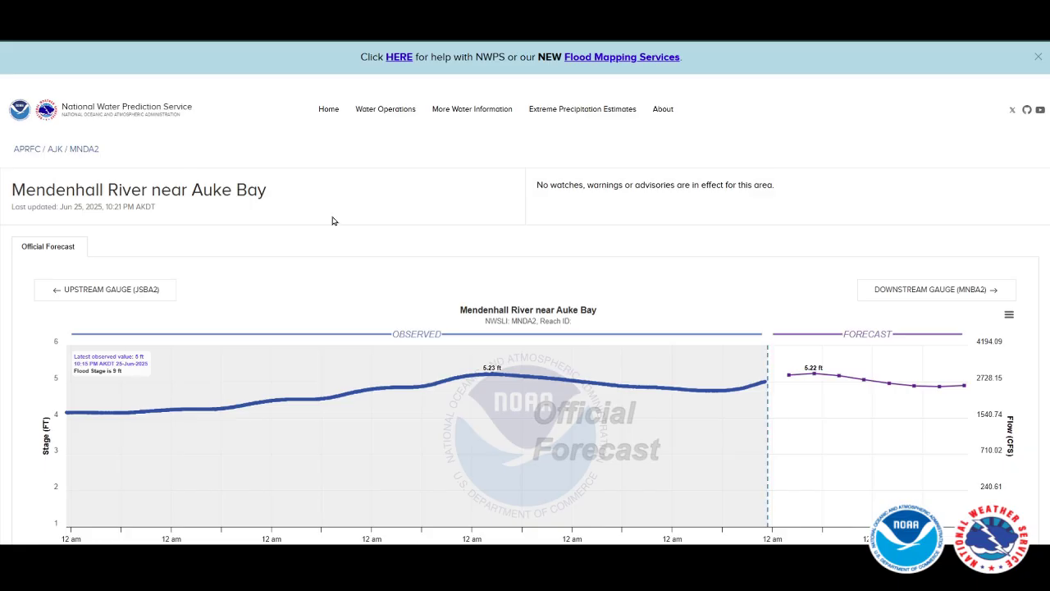
Step: From the MNDA2 Mendenhall River near Auke Bay gauge page, follow the Suicide Basin Monitoring Page link
left_click_drag(28, 182, 317, 199)
left_click(318, 199)
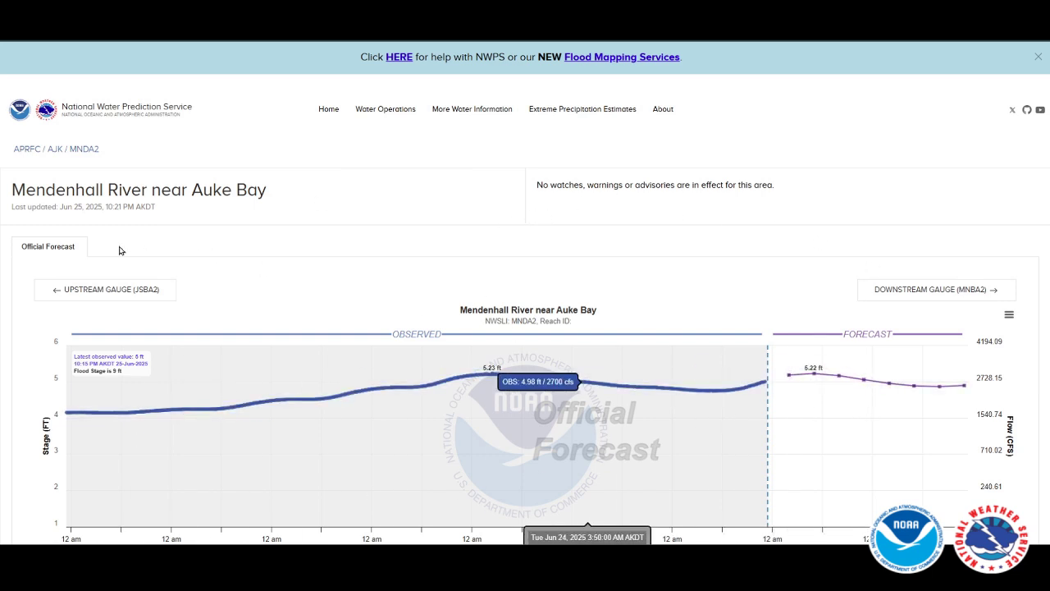
scroll(119, 250, "down", 5)
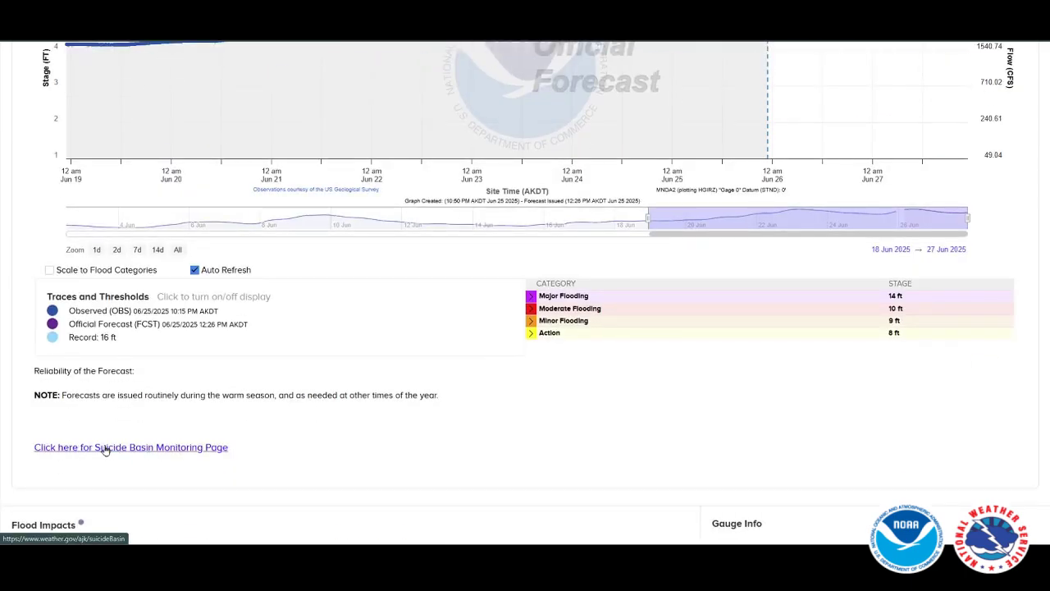
left_click(218, 448)
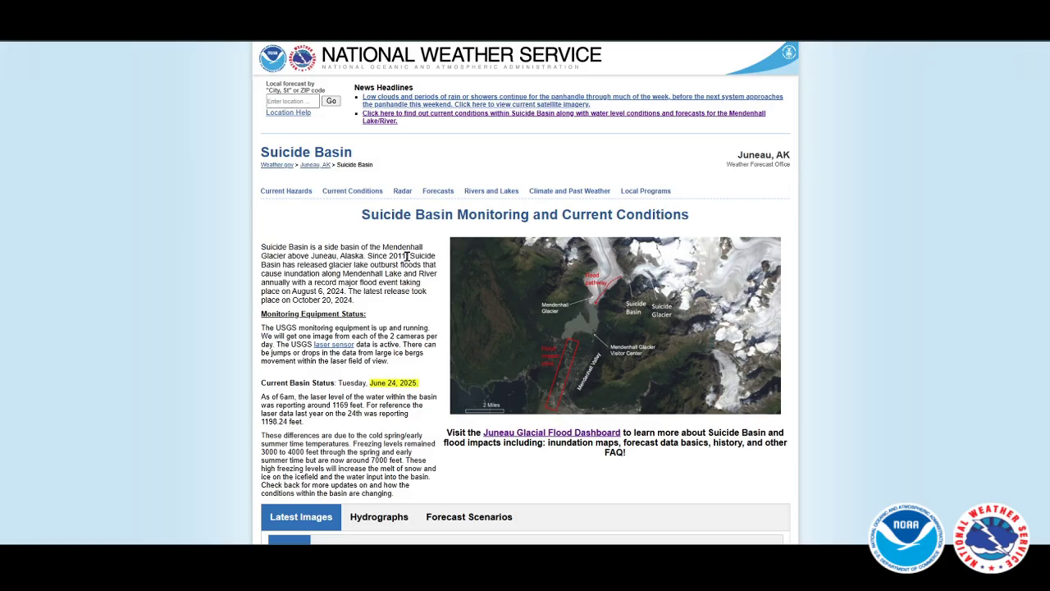
Step: Follow the Juneau Glacial Flood Dashboard link below the Suicide Basin map
mouse_move(489, 194)
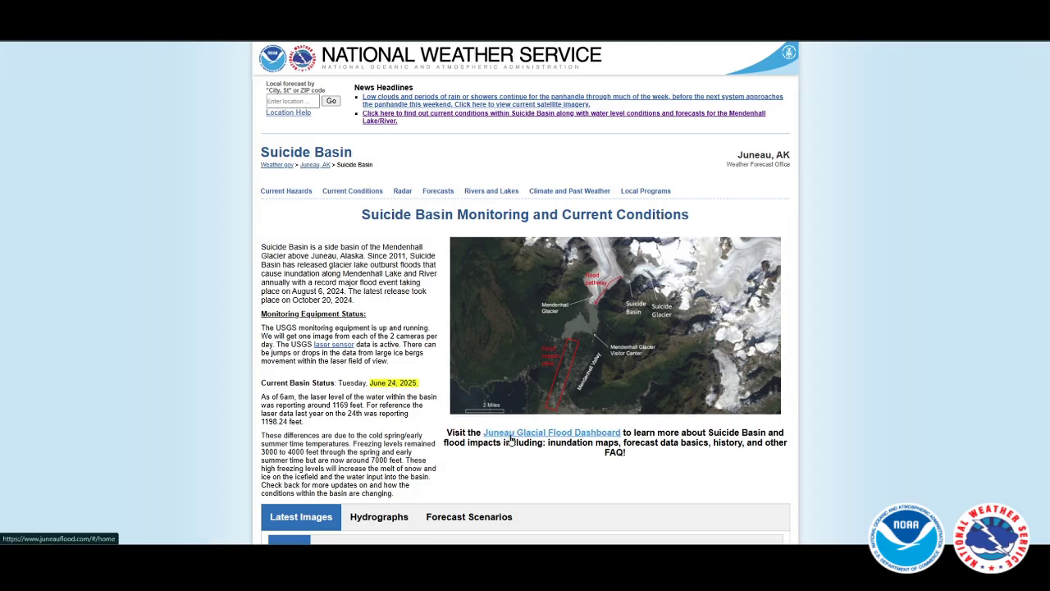
left_click(580, 435)
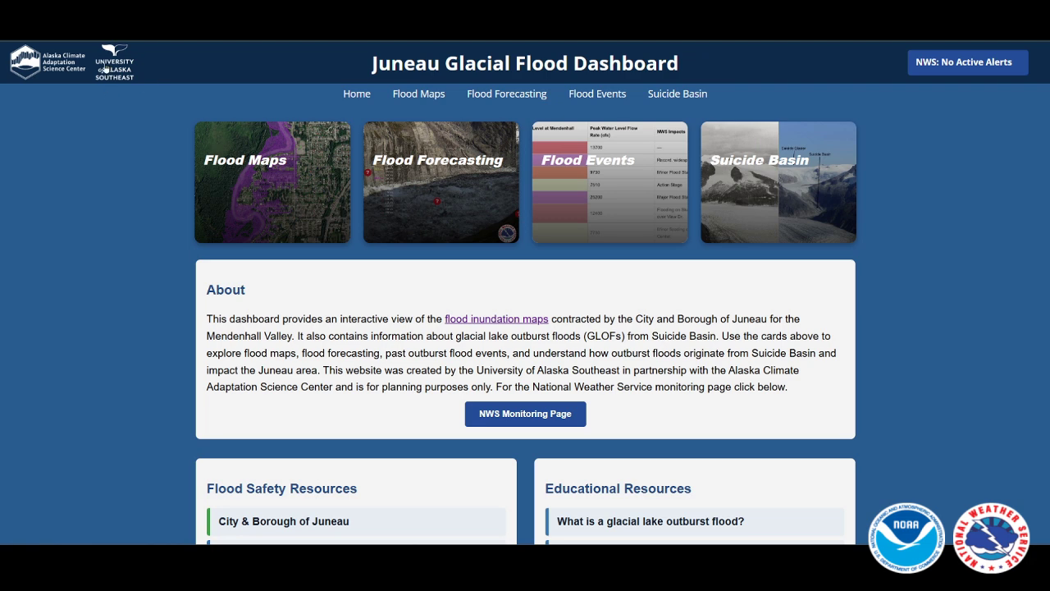
Step: Browse the dashboard home page and enter the Flood Maps section
scroll(164, 375, "down", 15)
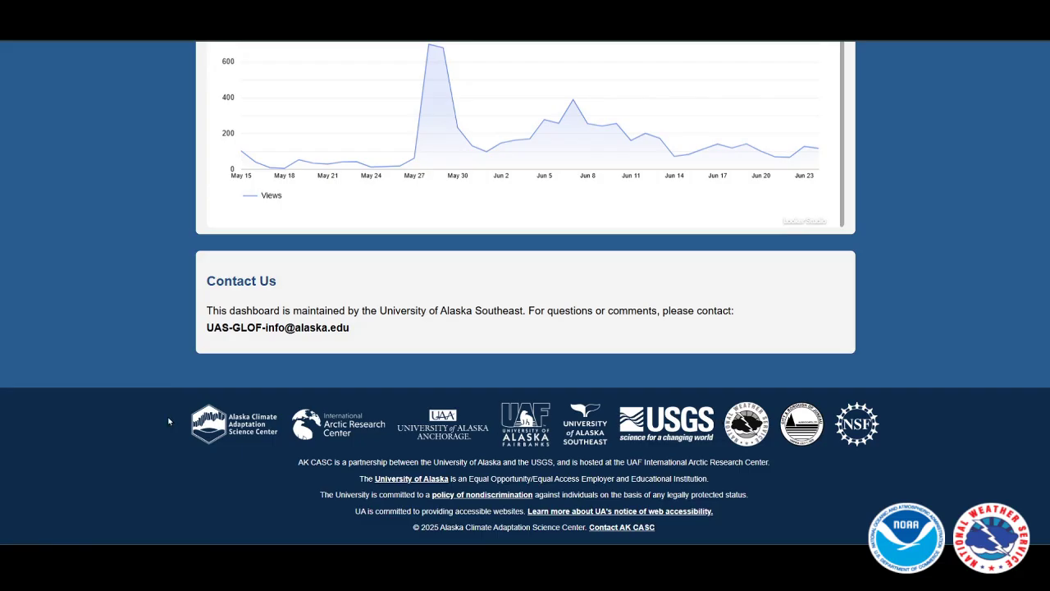
scroll(148, 421, "up", 15)
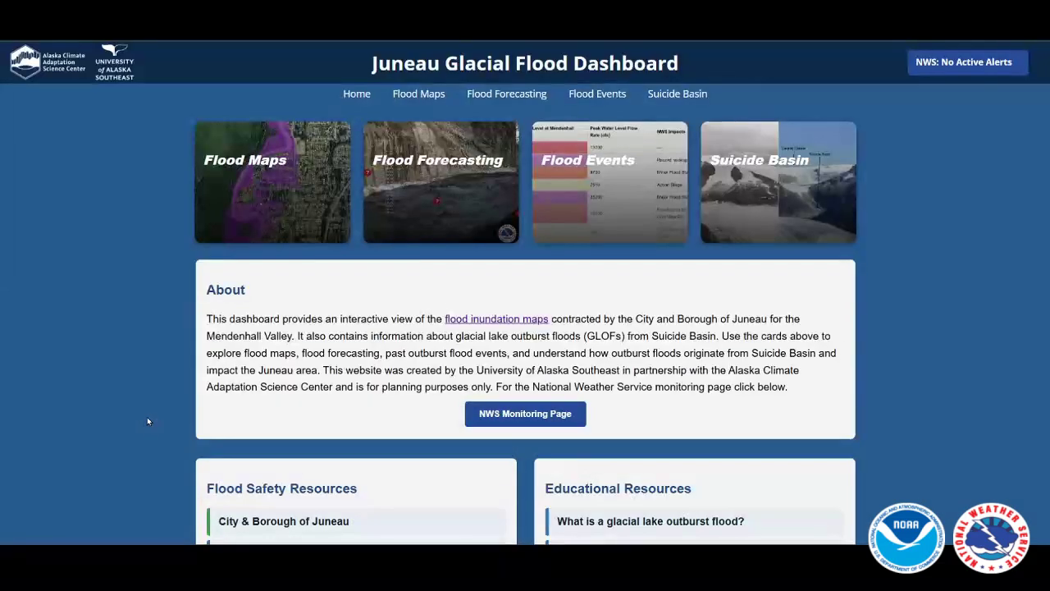
left_click(277, 184)
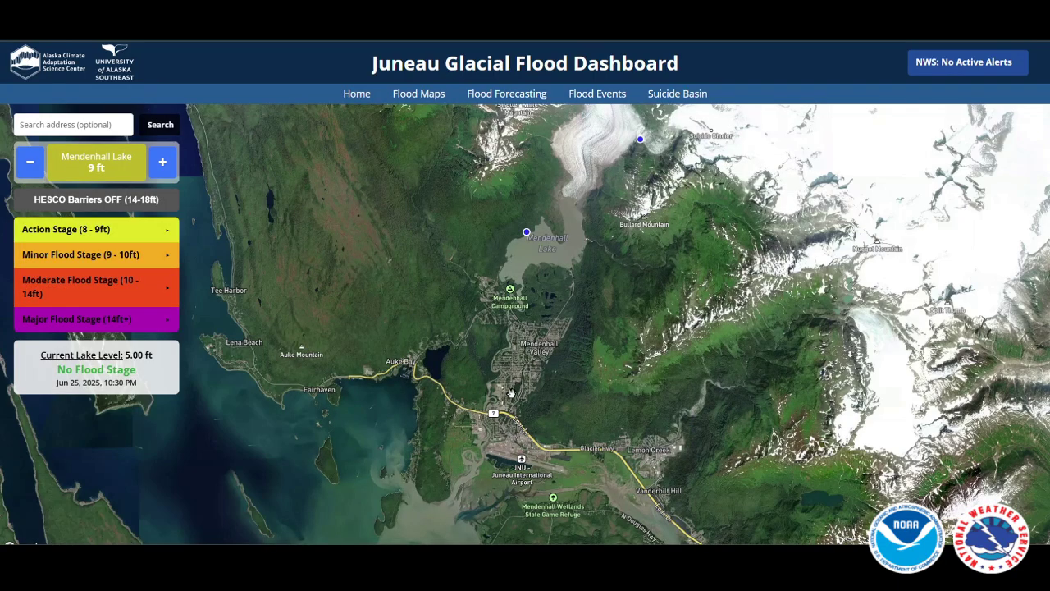
Step: Zoom and pan the flood map onto the river bend near Thunder Mountain High School
scroll(510, 391, "up", 3)
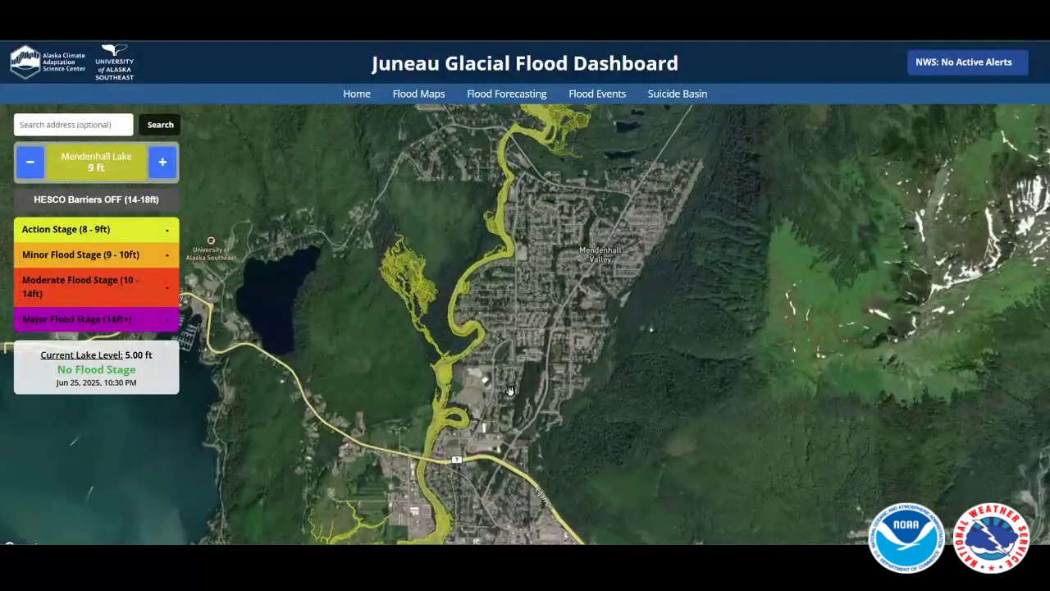
left_click_drag(508, 380, 523, 366)
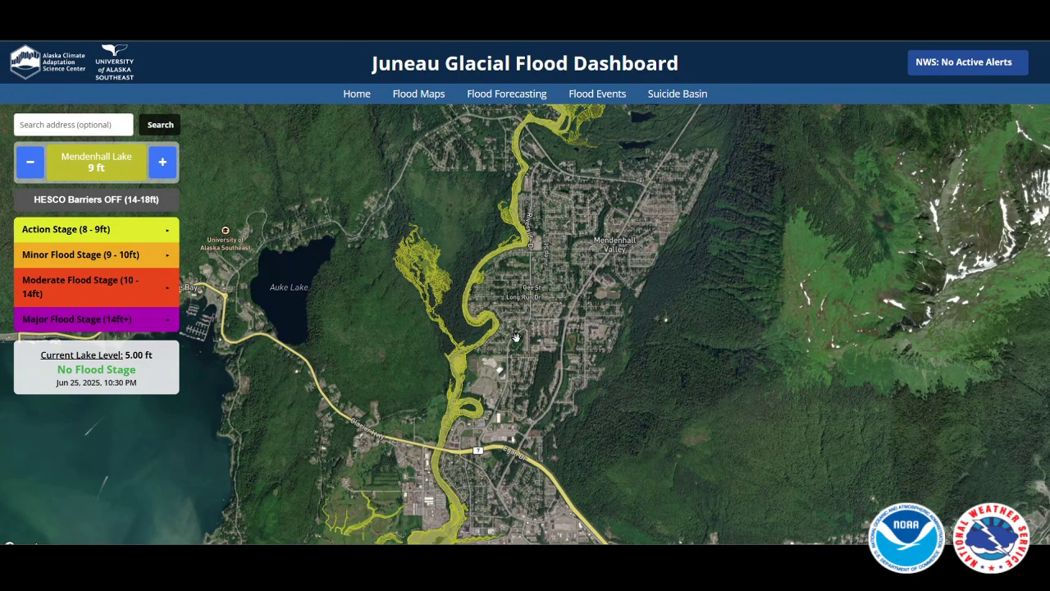
scroll(467, 364, "up", 3)
scroll(427, 328, "up", 3)
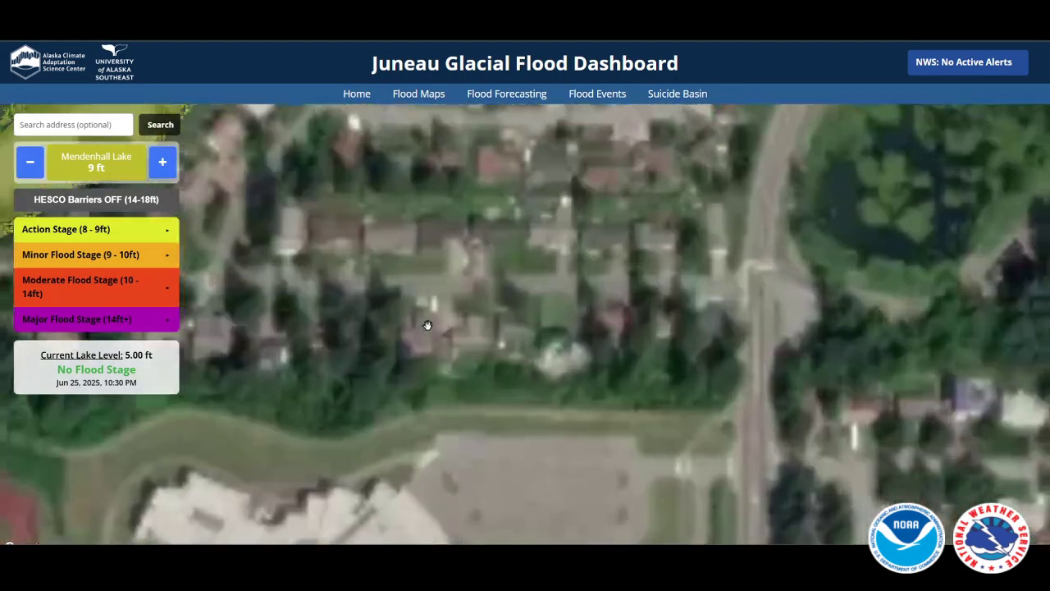
scroll(552, 358, "down", 2)
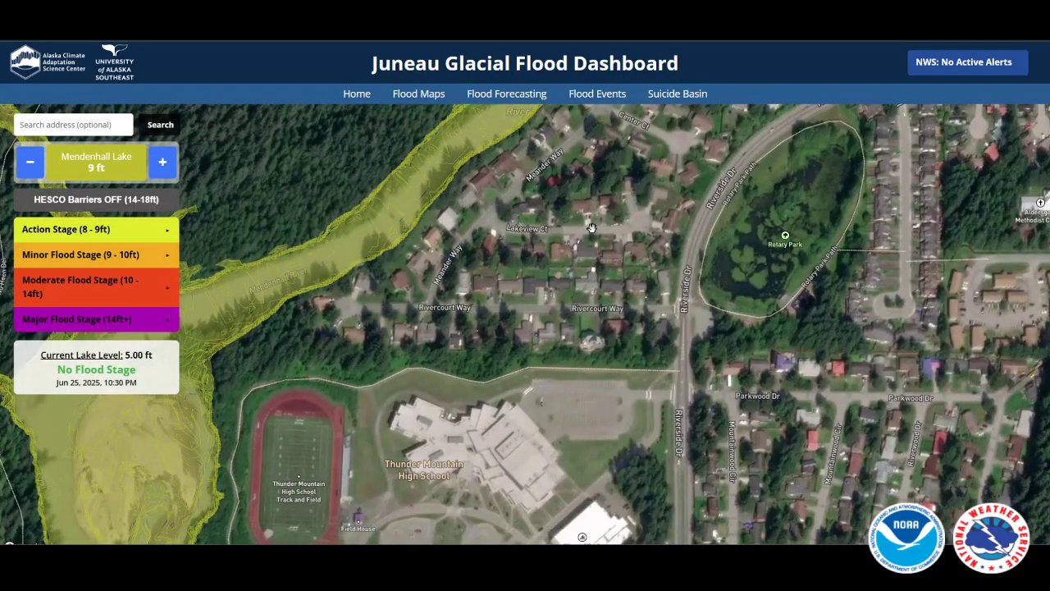
left_click_drag(554, 261, 584, 346)
scroll(585, 346, "down", 3)
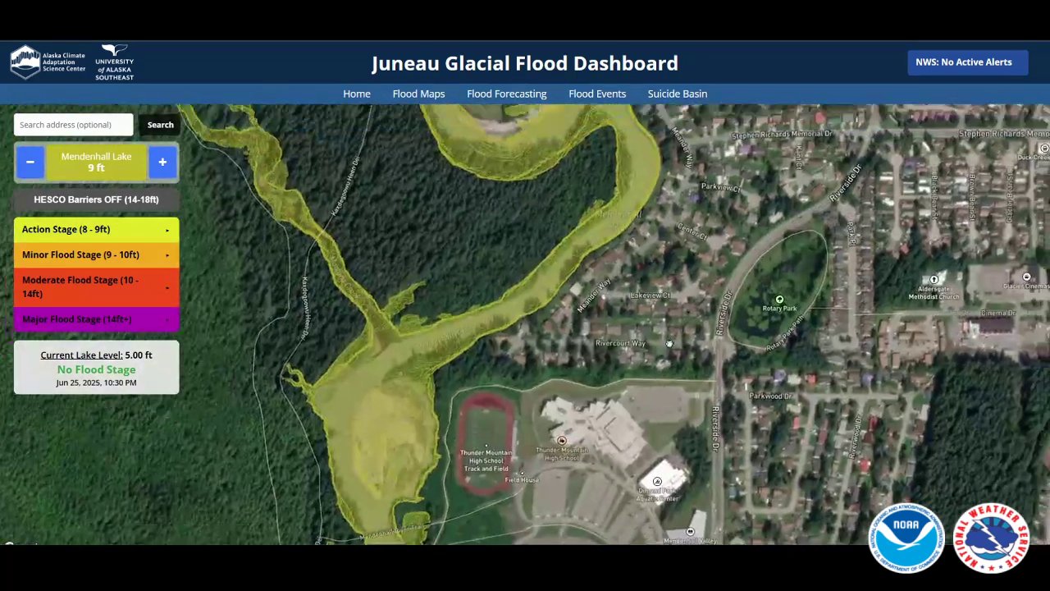
left_click_drag(670, 344, 641, 383)
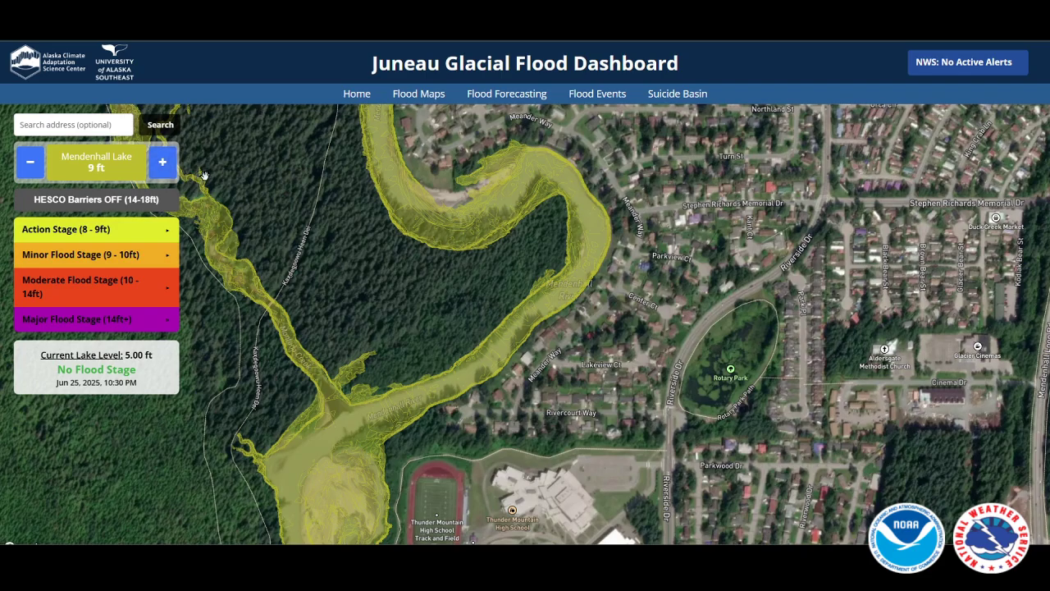
Step: Raise Mendenhall Lake to 16 ft and shift the map out toward Long Run Dr
left_click(161, 164)
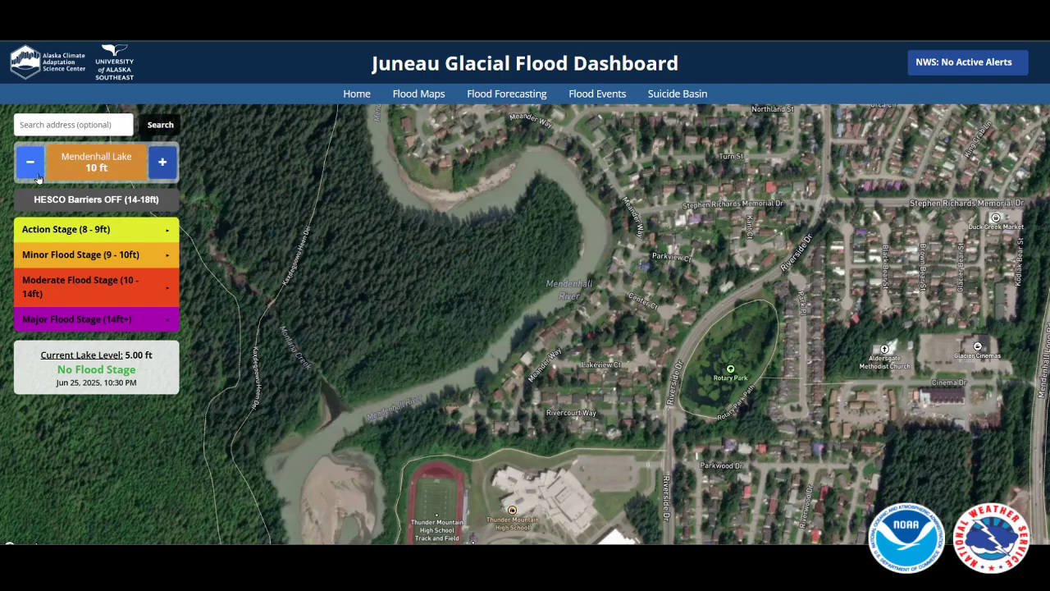
left_click(162, 163)
left_click(162, 163)
left_click(163, 163)
left_click(162, 164)
left_click(162, 163)
left_click(163, 164)
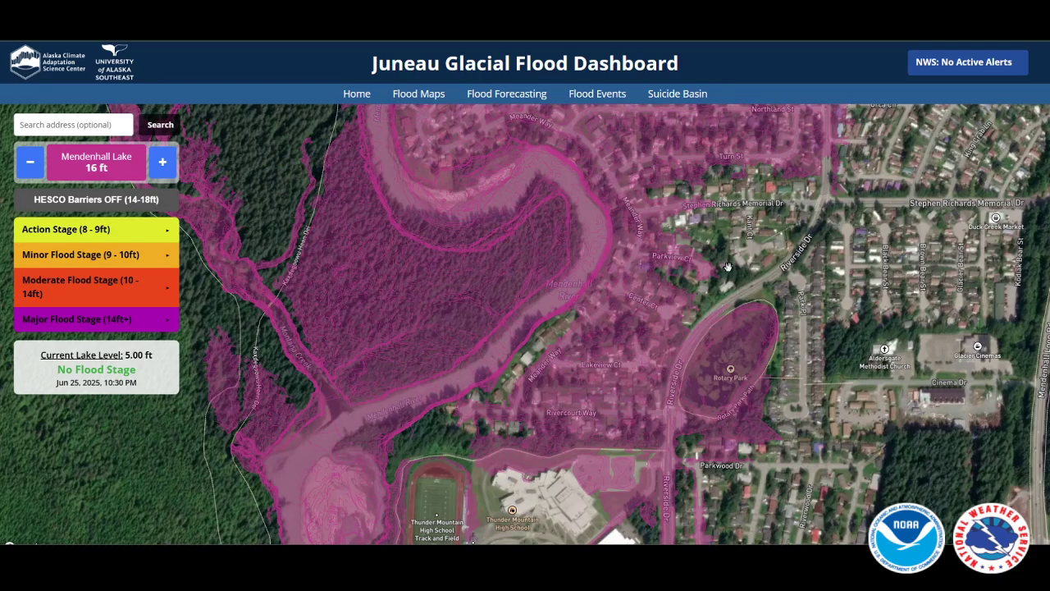
left_click_drag(796, 260, 692, 455)
scroll(707, 444, "down", 3)
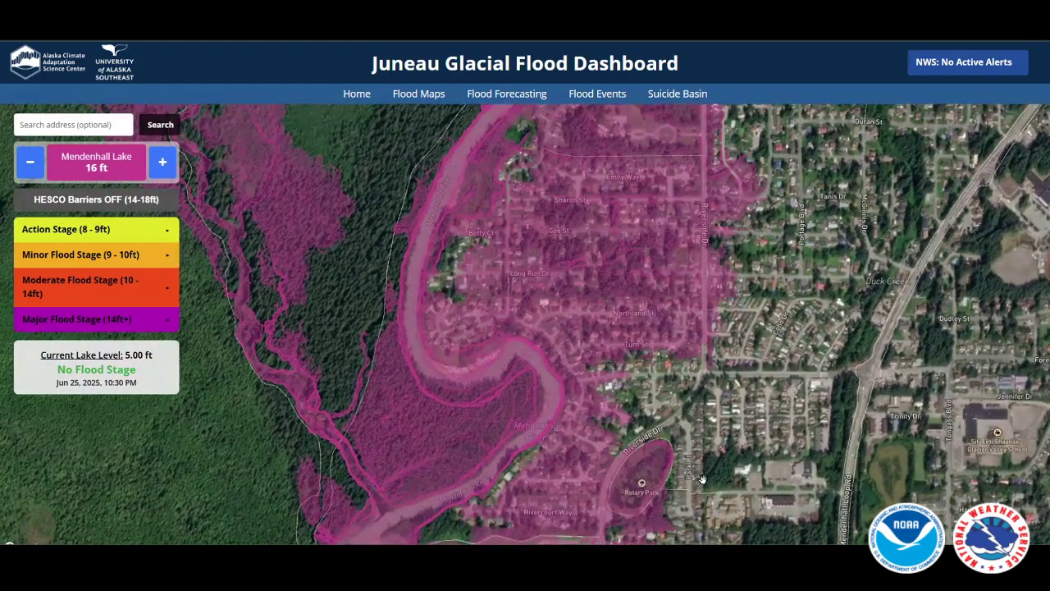
Step: Compare 16 ft flooding with HESCO Barriers on and off, leaving them off
left_click(92, 206)
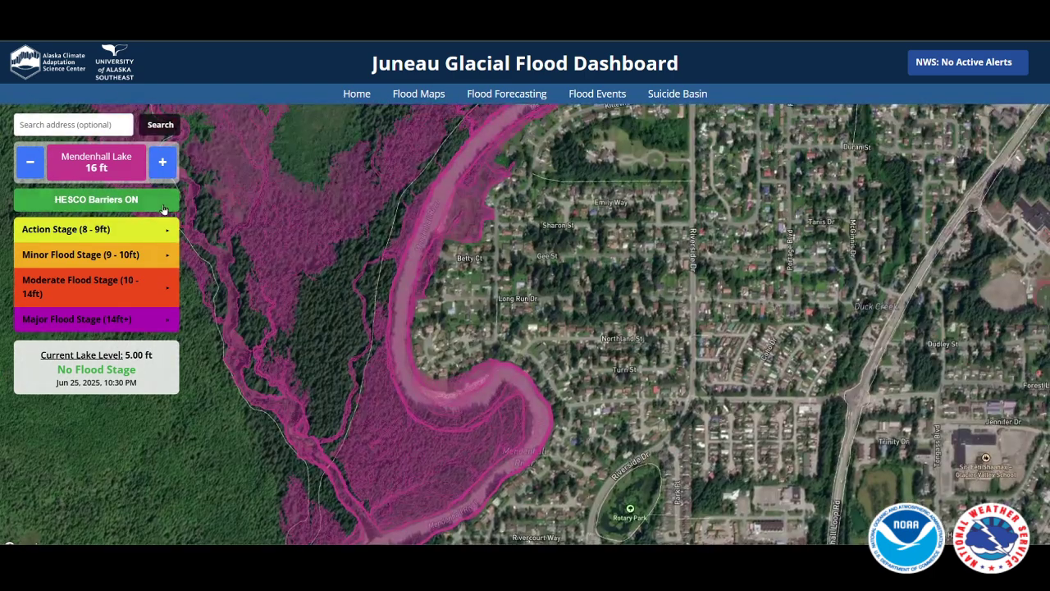
left_click(156, 203)
left_click(159, 206)
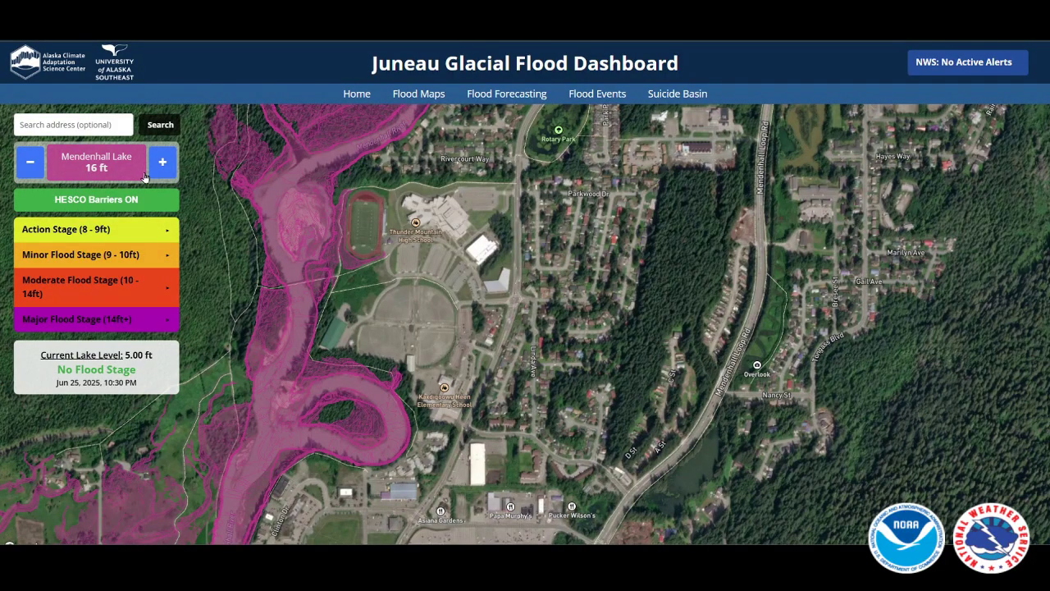
left_click(115, 205)
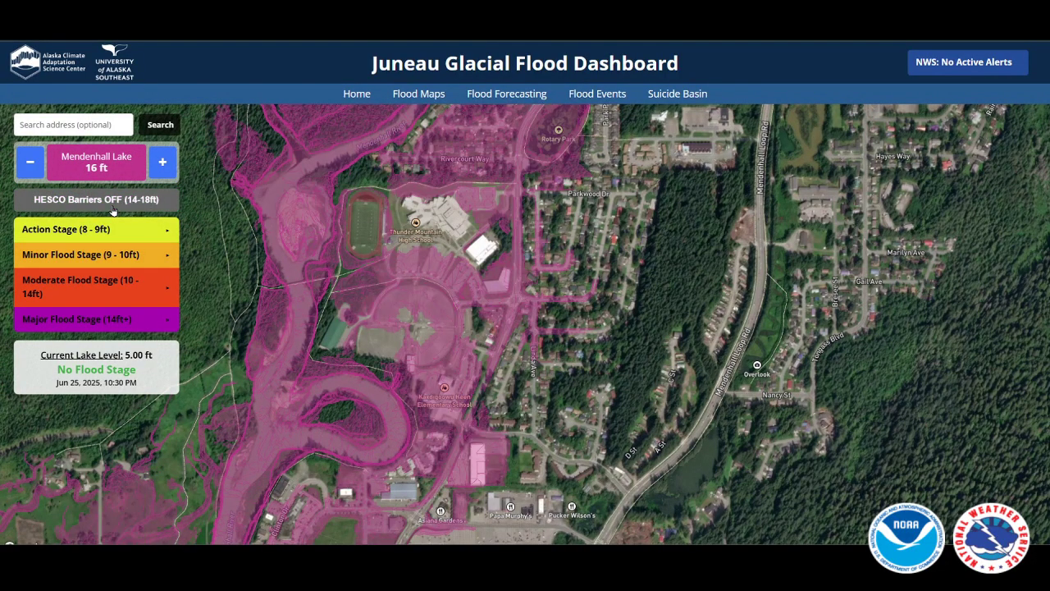
left_click(113, 206)
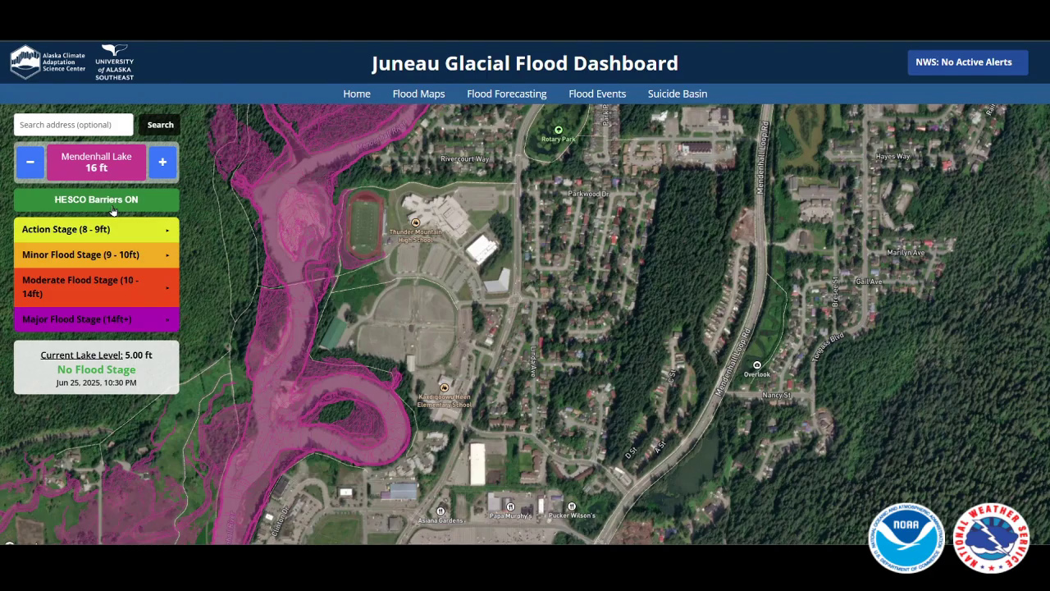
left_click(152, 206)
Step: Raise Mendenhall Lake from 16 ft to 19 ft
left_click(163, 168)
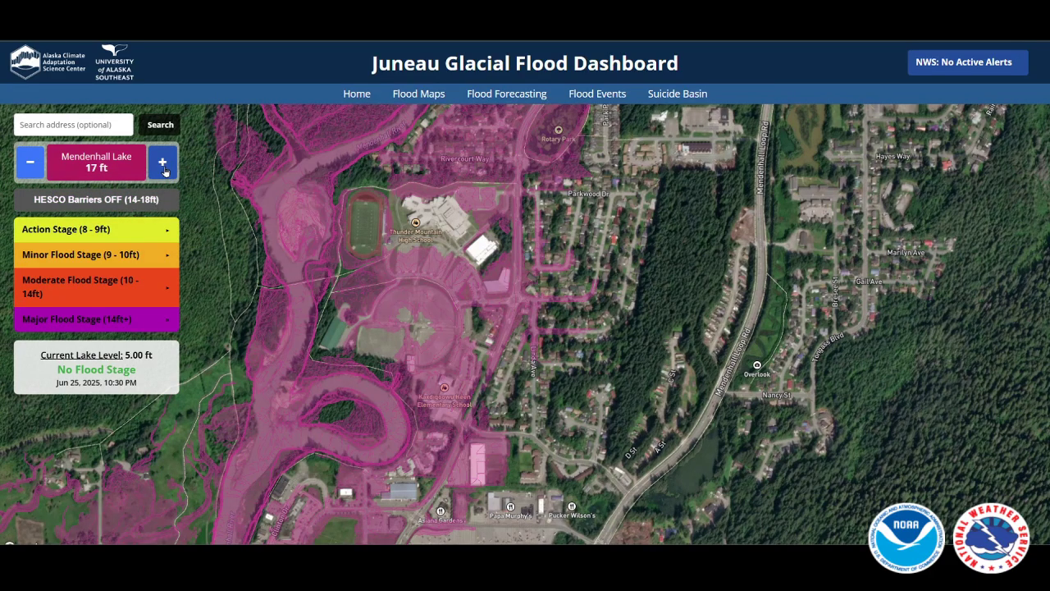
left_click(164, 170)
left_click(163, 169)
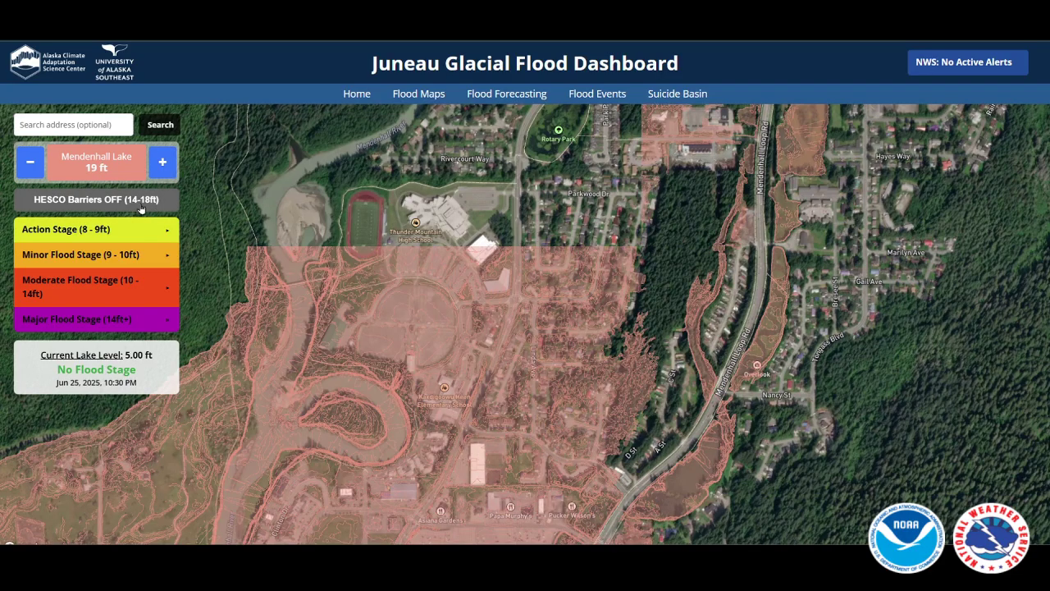
Step: Set Mendenhall Lake to 20 ft, zoom out, and read the 2 ft water depth
mouse_move(556, 297)
scroll(556, 297, "down", 1)
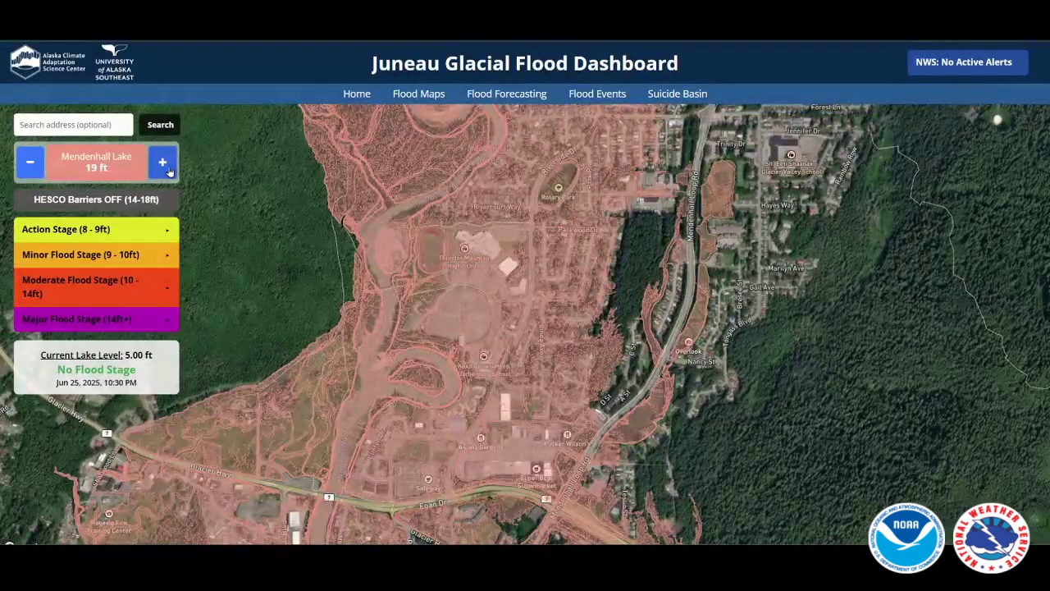
left_click(163, 162)
mouse_move(575, 374)
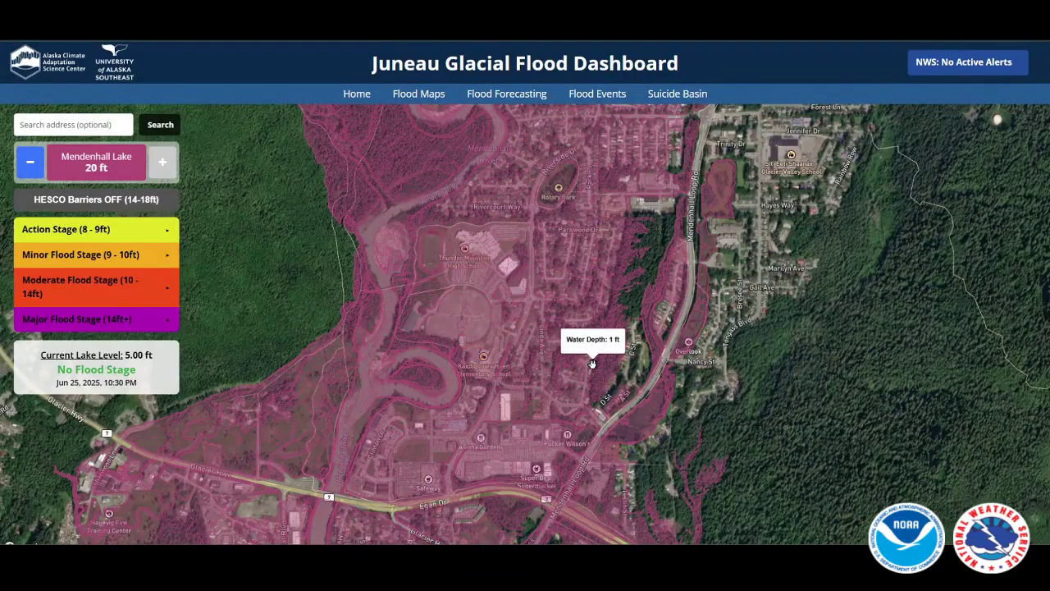
scroll(593, 373, "down", 1)
mouse_move(565, 256)
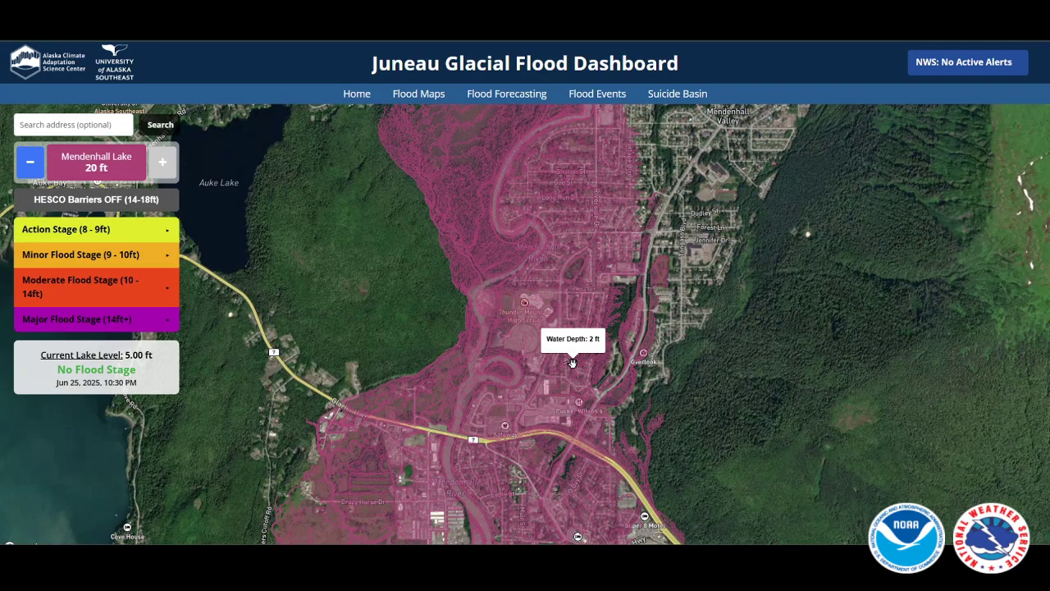
Step: Lower Mendenhall Lake to 17 ft and turn HESCO Barriers on
left_click(28, 161)
left_click(28, 162)
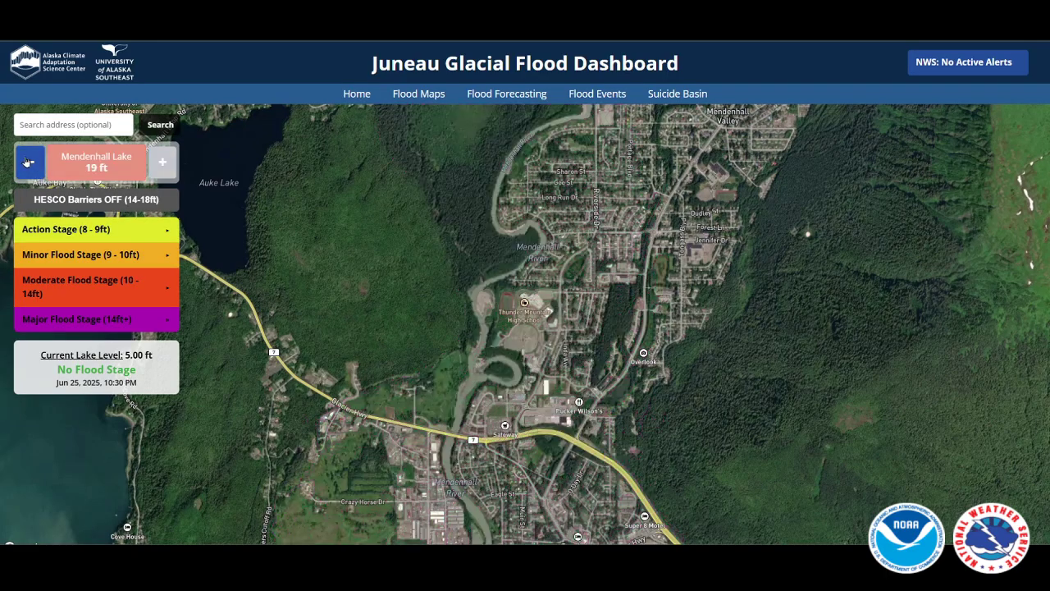
left_click(28, 162)
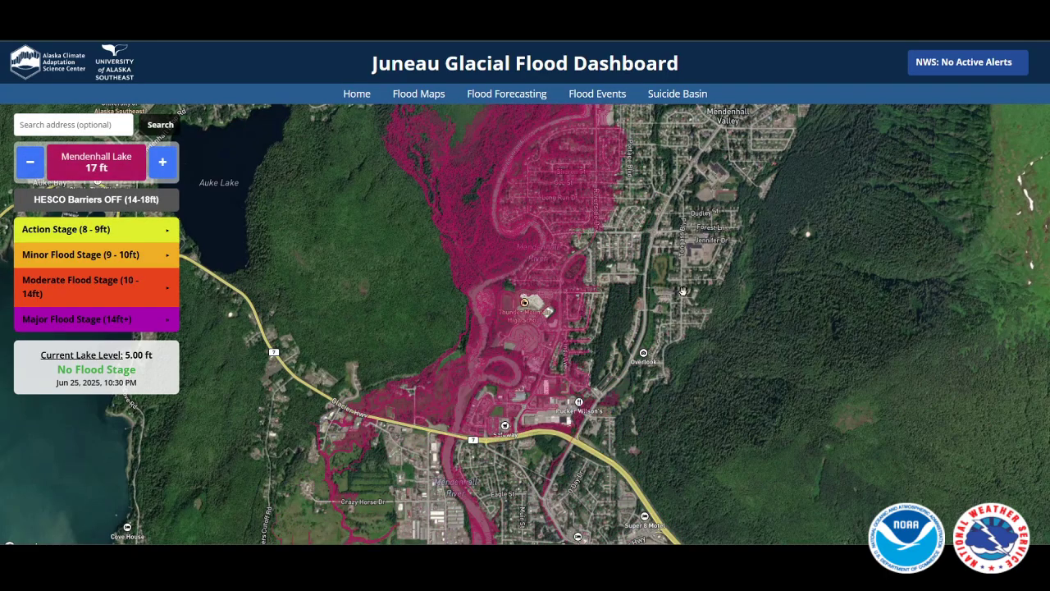
scroll(590, 276, "up", 2)
scroll(590, 276, "up", 3)
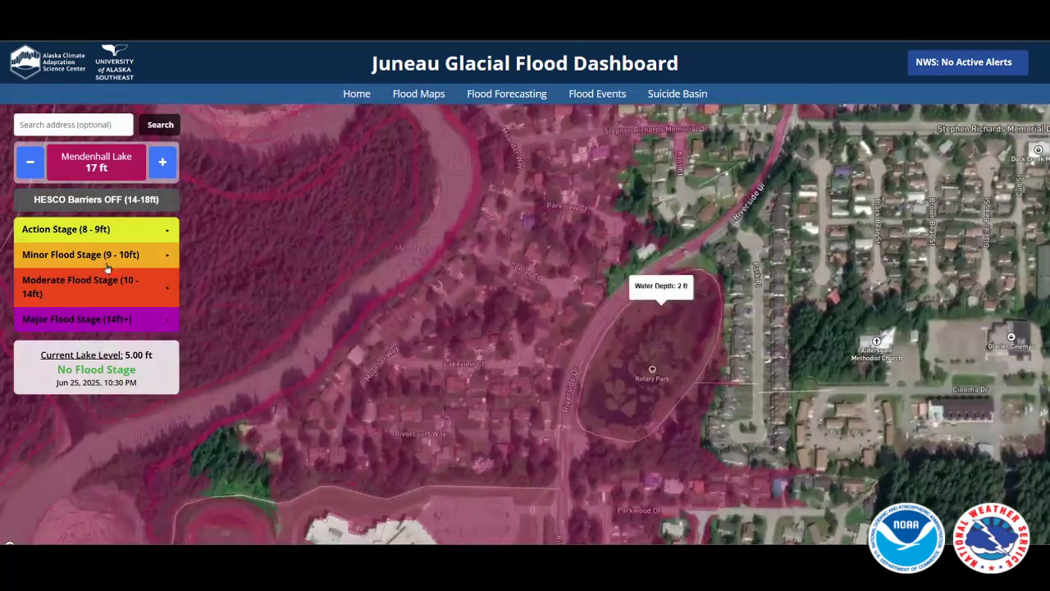
left_click(129, 200)
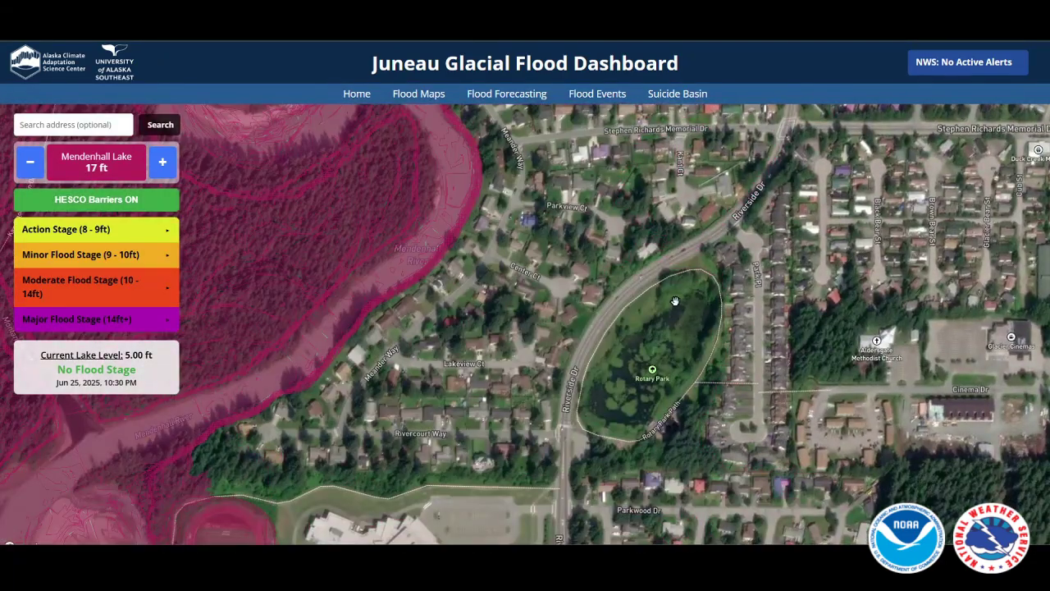
Step: Zoom and pan the map over Dimond Park and the library to Egan Dr
scroll(677, 300, "down", 1)
left_click_drag(600, 380, 550, 99)
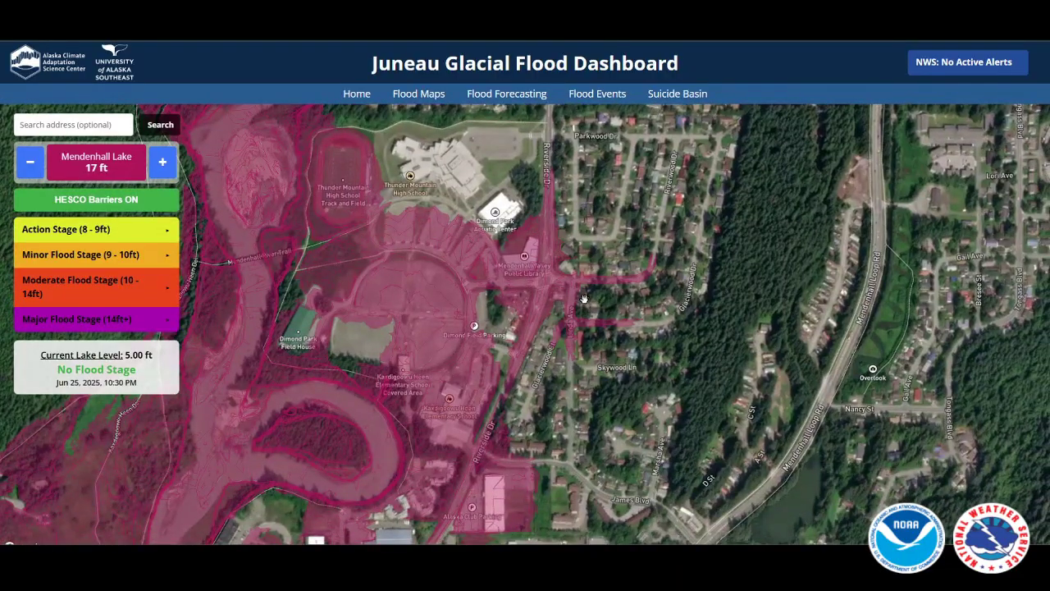
mouse_move(544, 278)
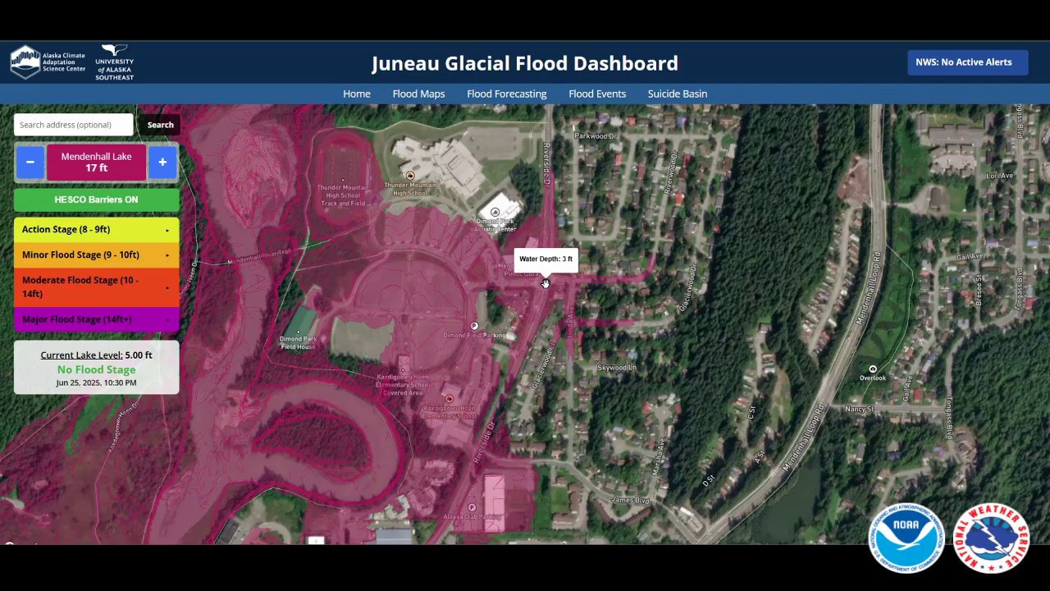
scroll(546, 282, "down", 2)
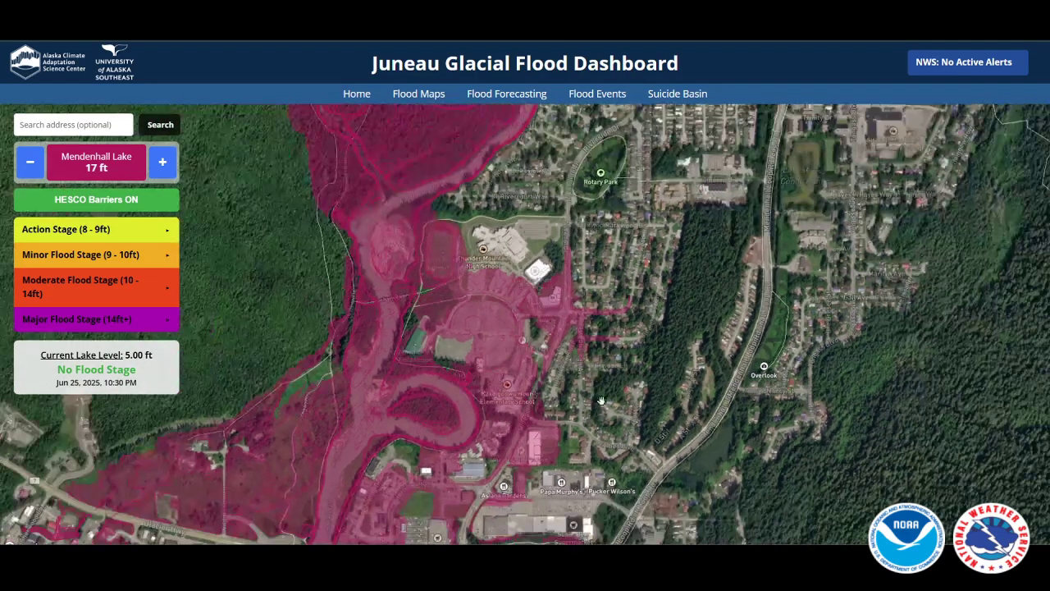
scroll(648, 347, "down", 3)
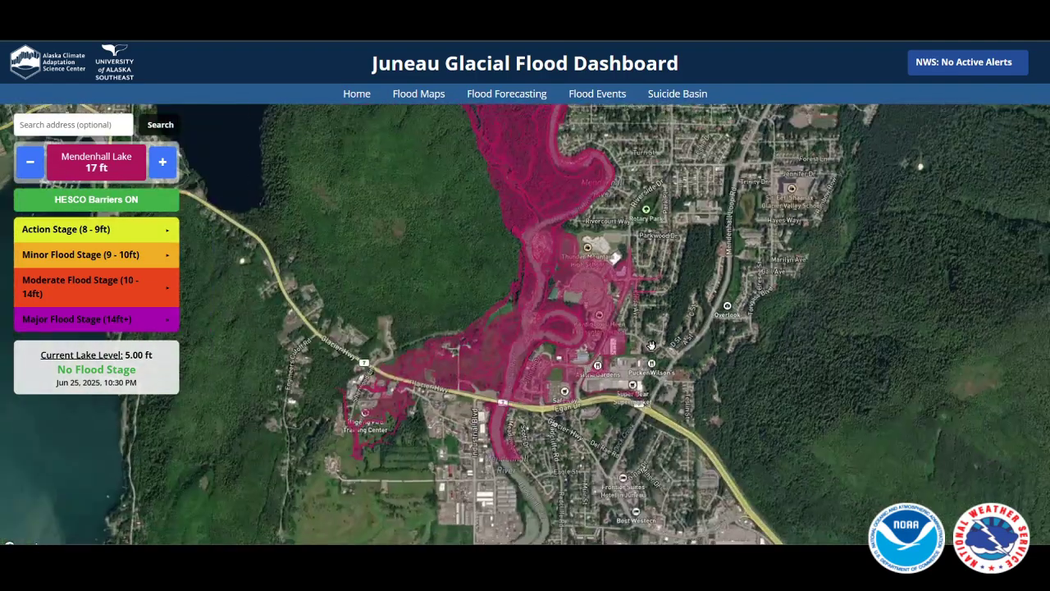
left_click_drag(649, 347, 605, 422)
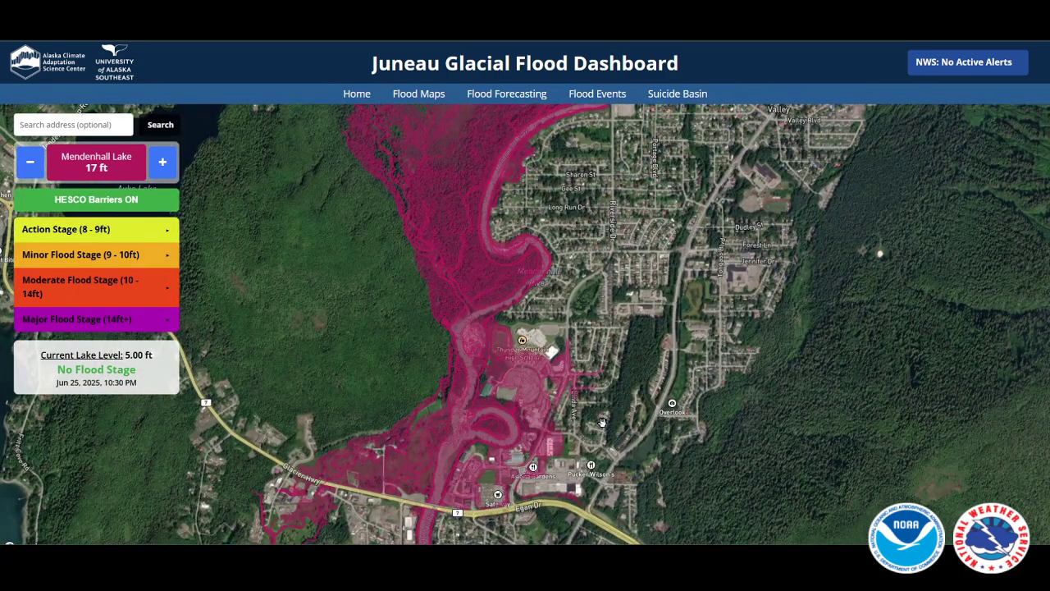
scroll(603, 423, "down", 2)
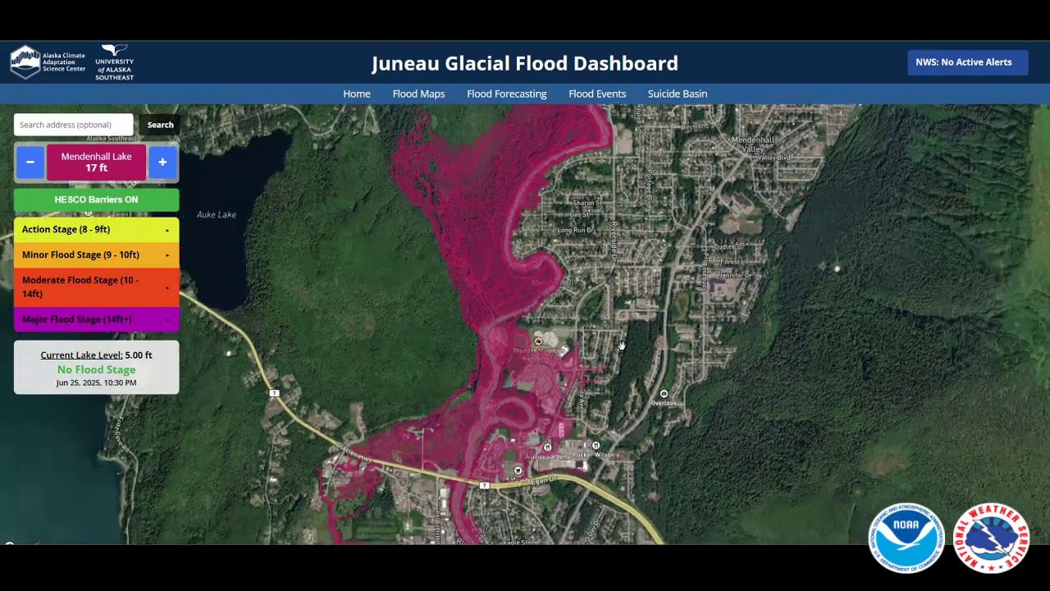